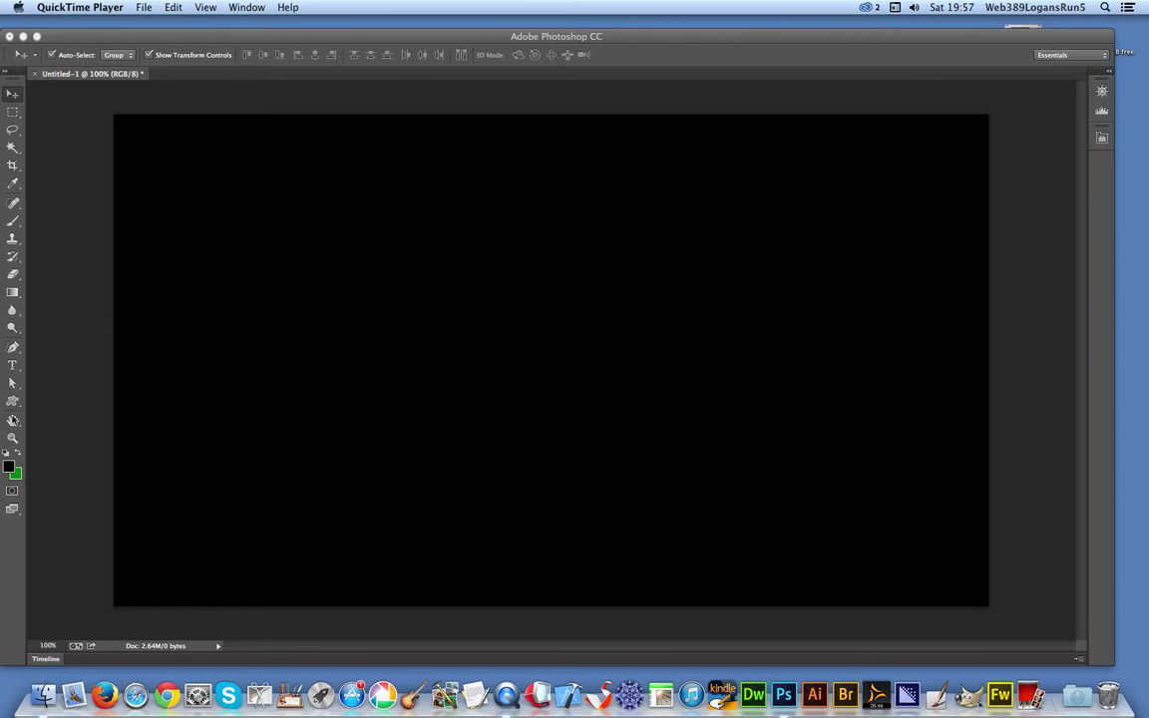
Draw a 504 × 403 px crossed-lattice custom shape across the centre of the black canvas
left_click(14, 361)
left_click(14, 400)
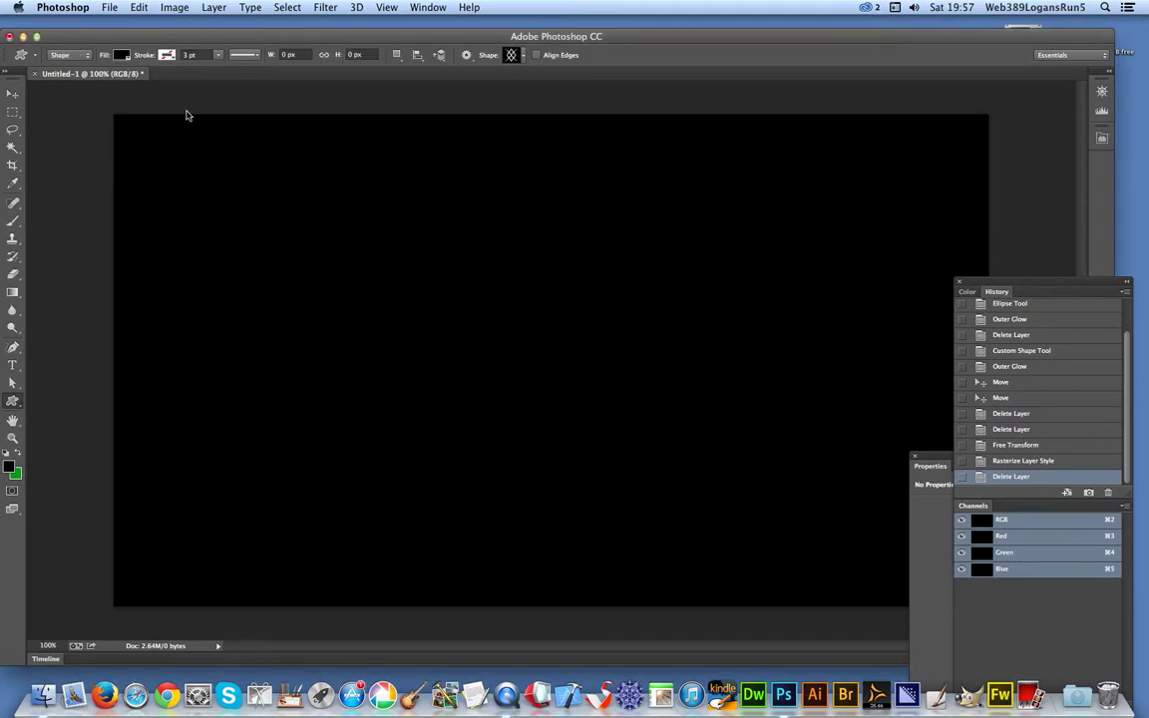
left_click(510, 56)
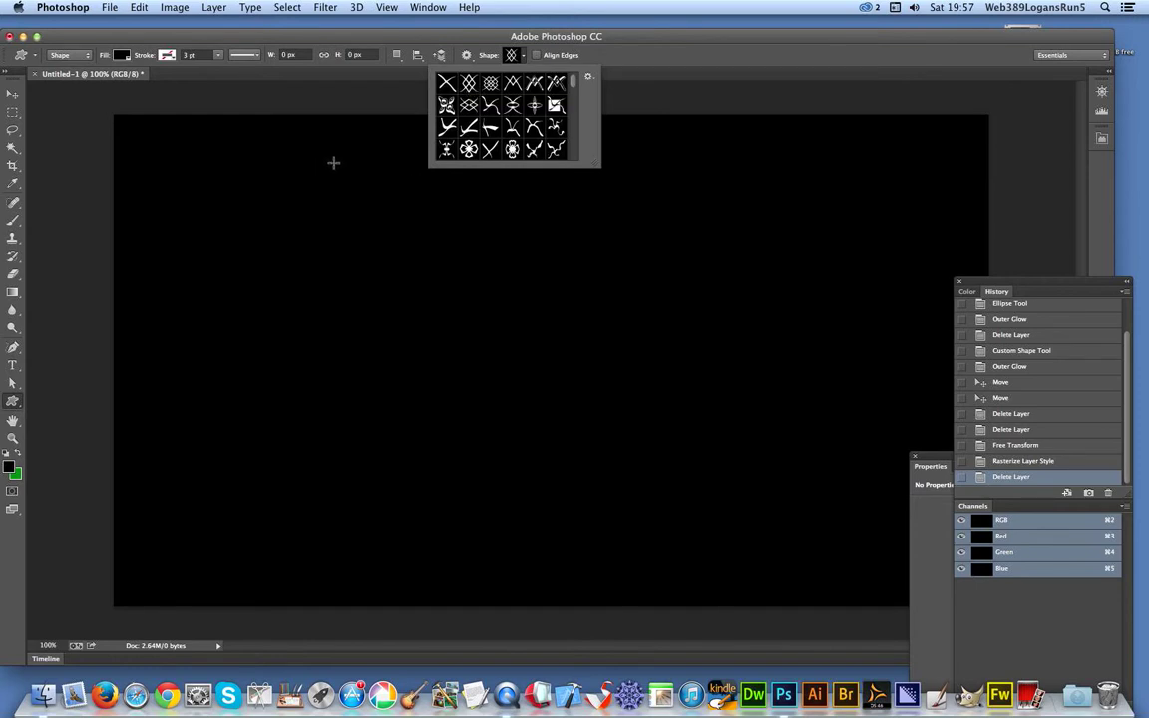
left_click_drag(369, 208, 712, 480)
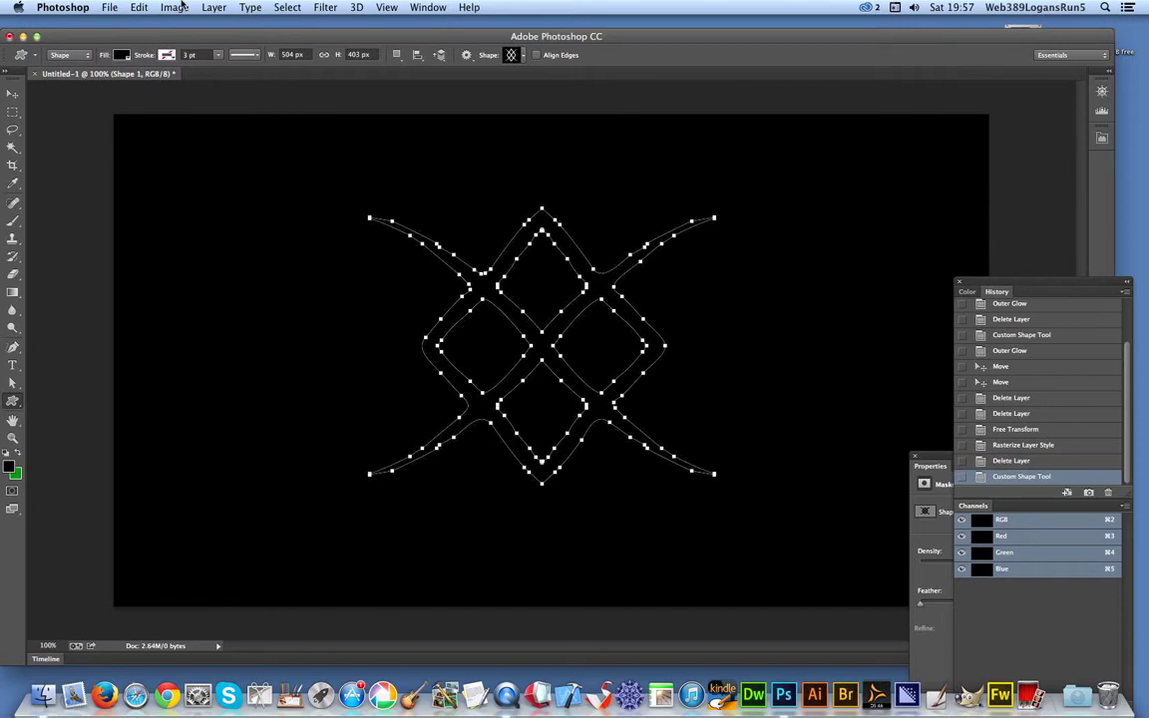
Add an Outer Glow to Shape 1: Normal blend, 183 px size, Precise technique, gradient fill
left_click(220, 8)
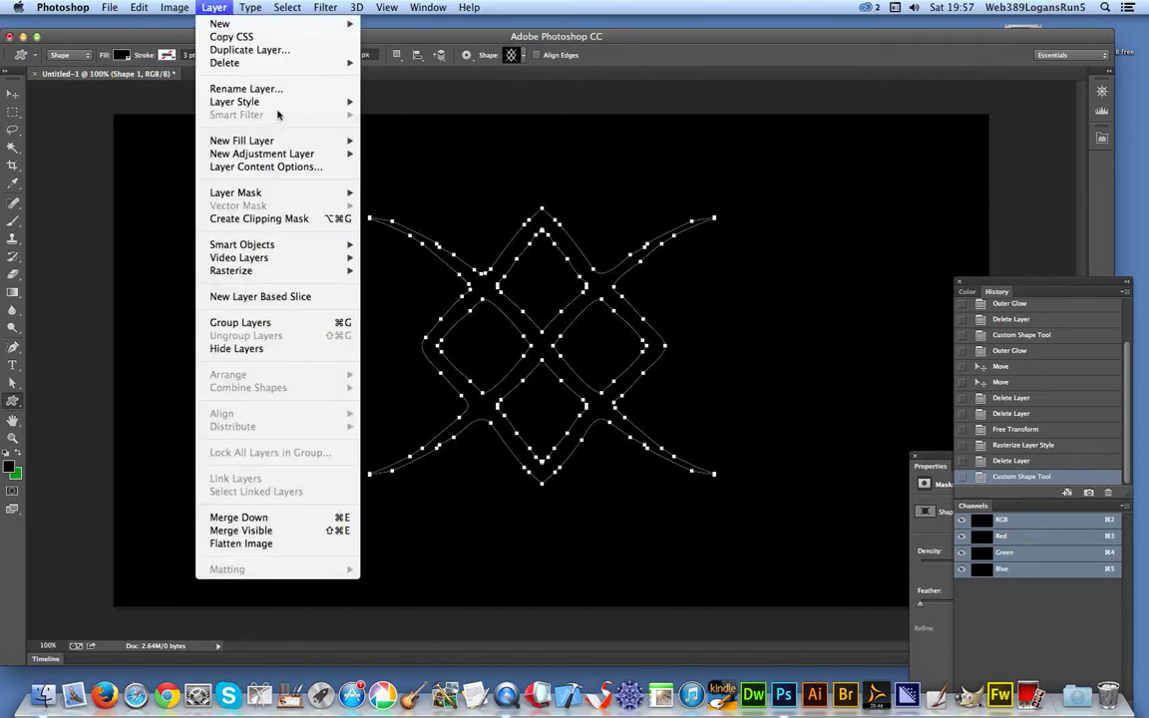
mouse_move(256, 99)
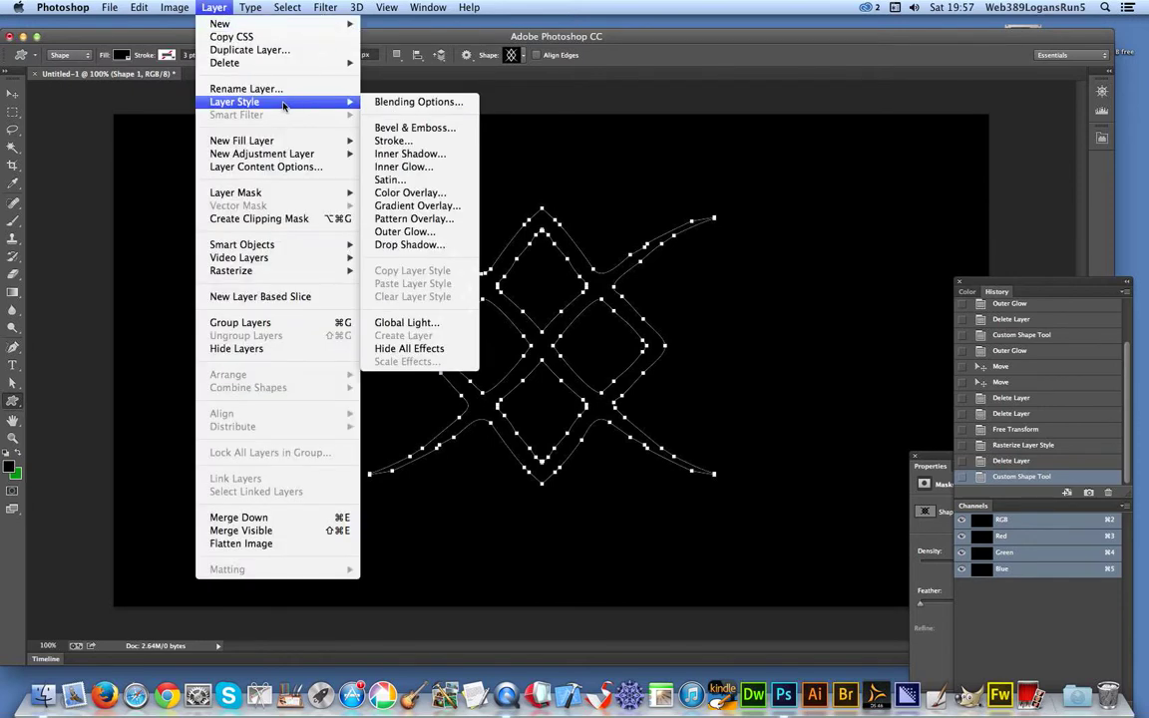
left_click(419, 232)
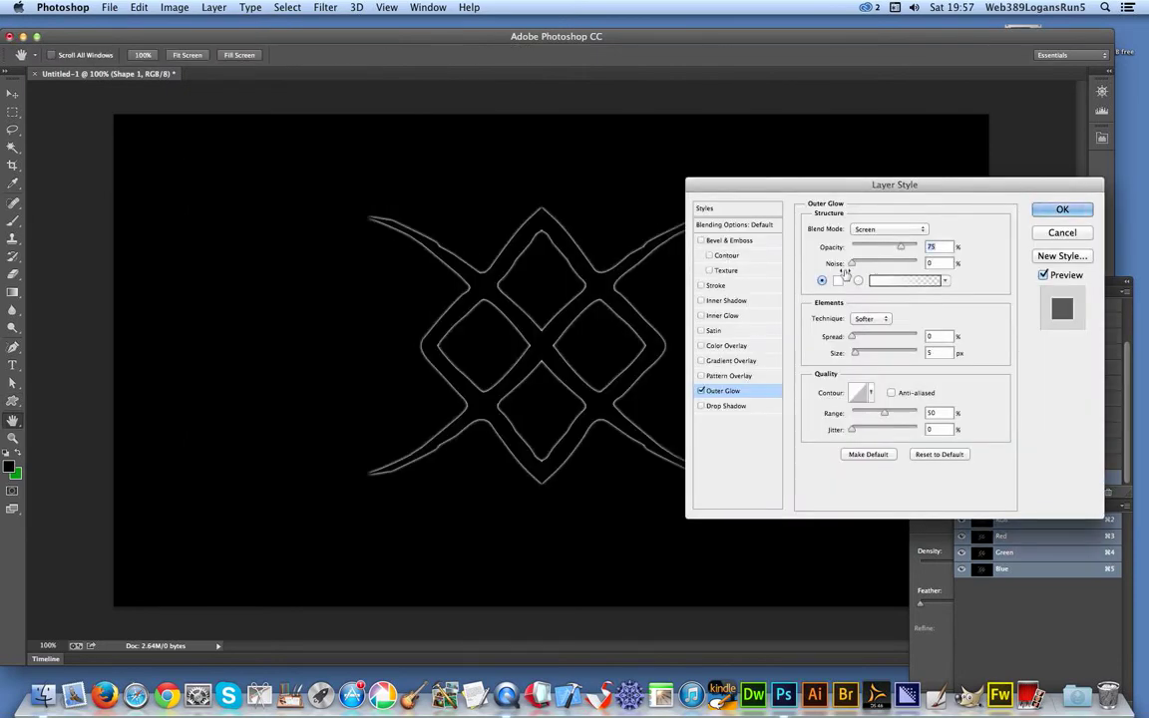
left_click(867, 229)
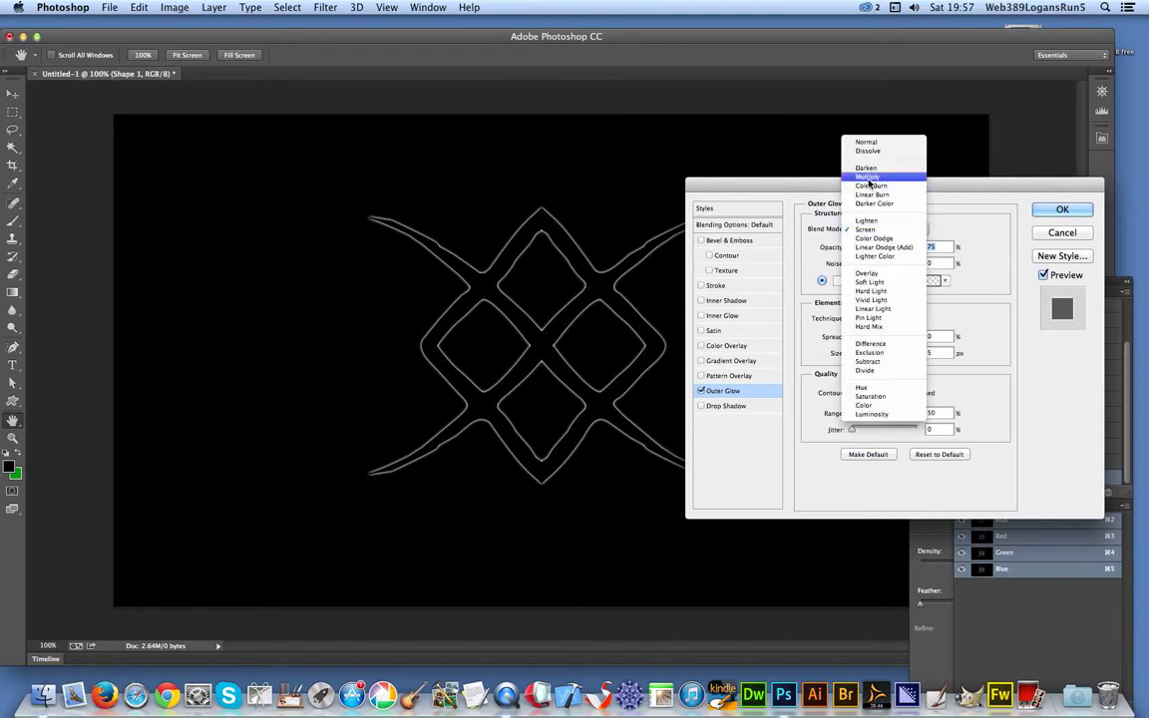
left_click(865, 143)
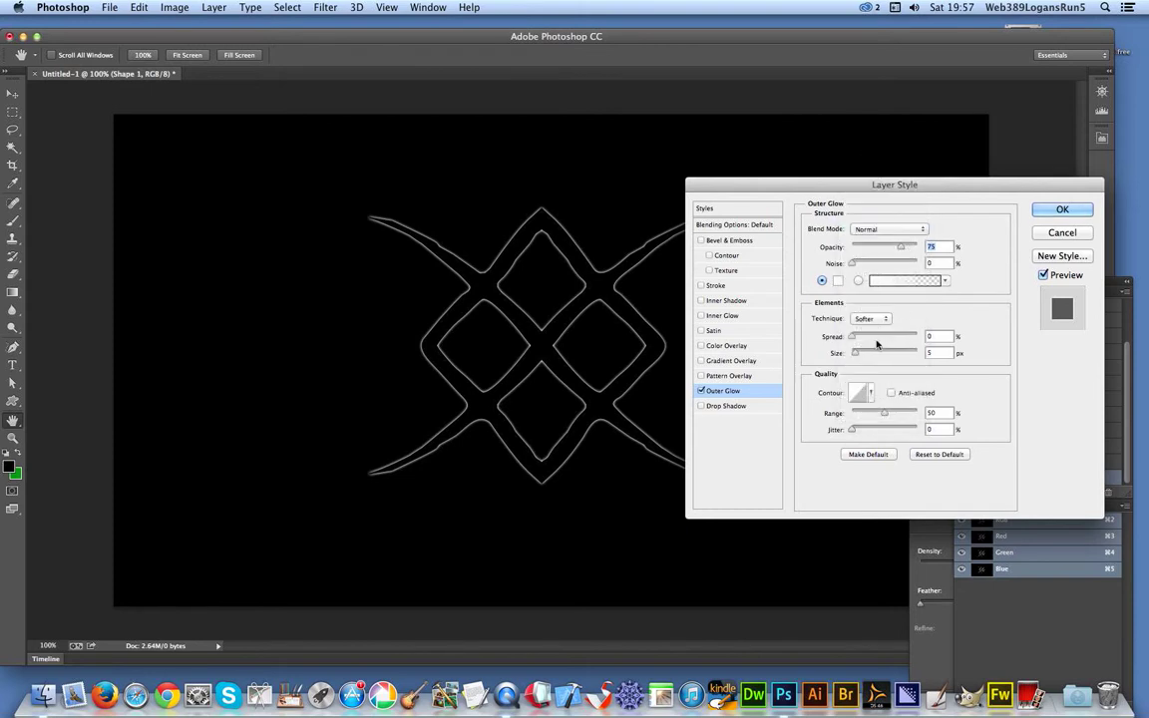
left_click_drag(858, 355, 902, 354)
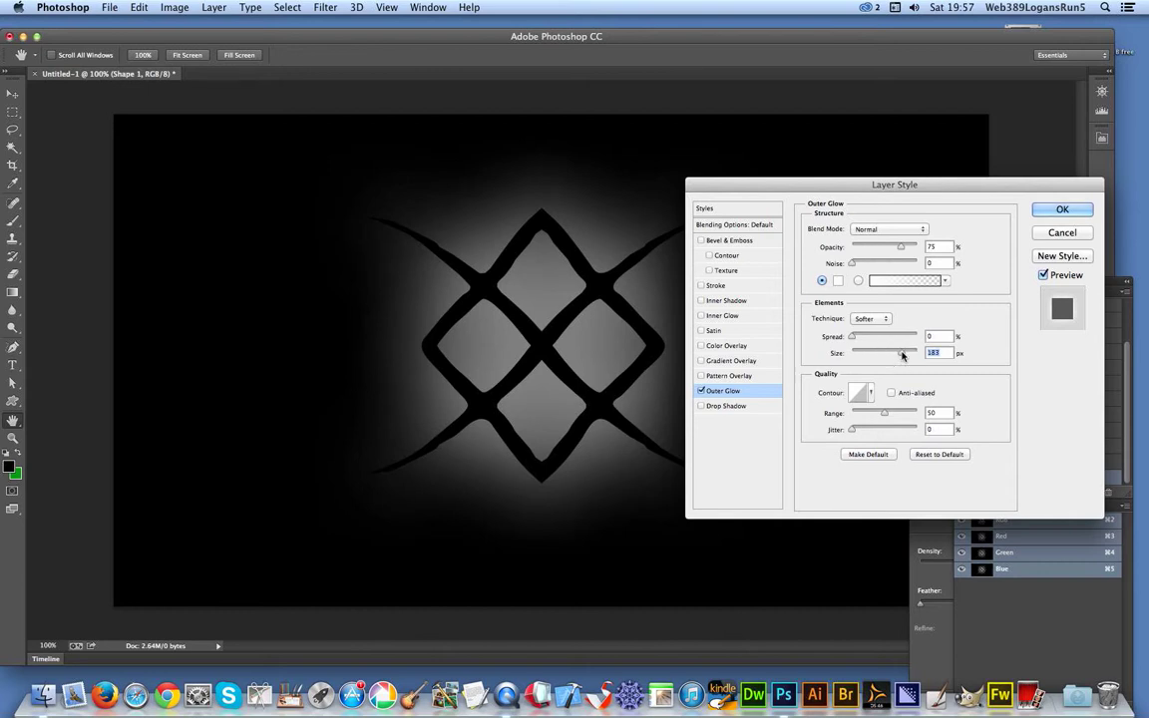
left_click(865, 318)
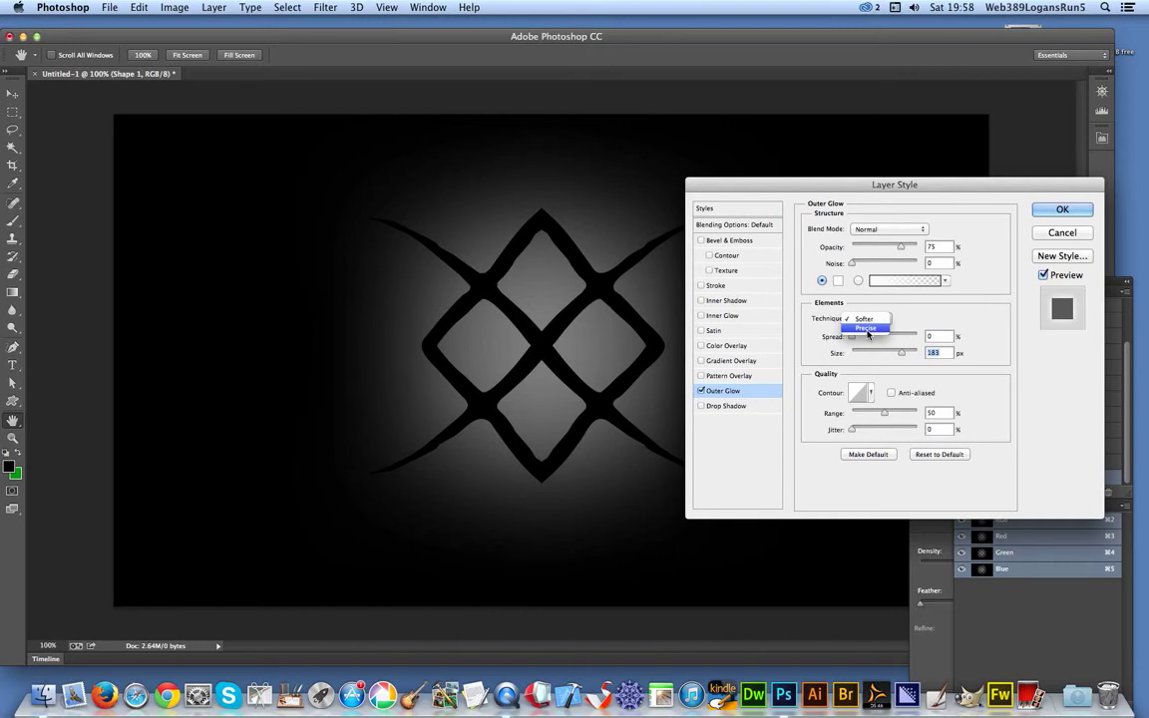
left_click(866, 329)
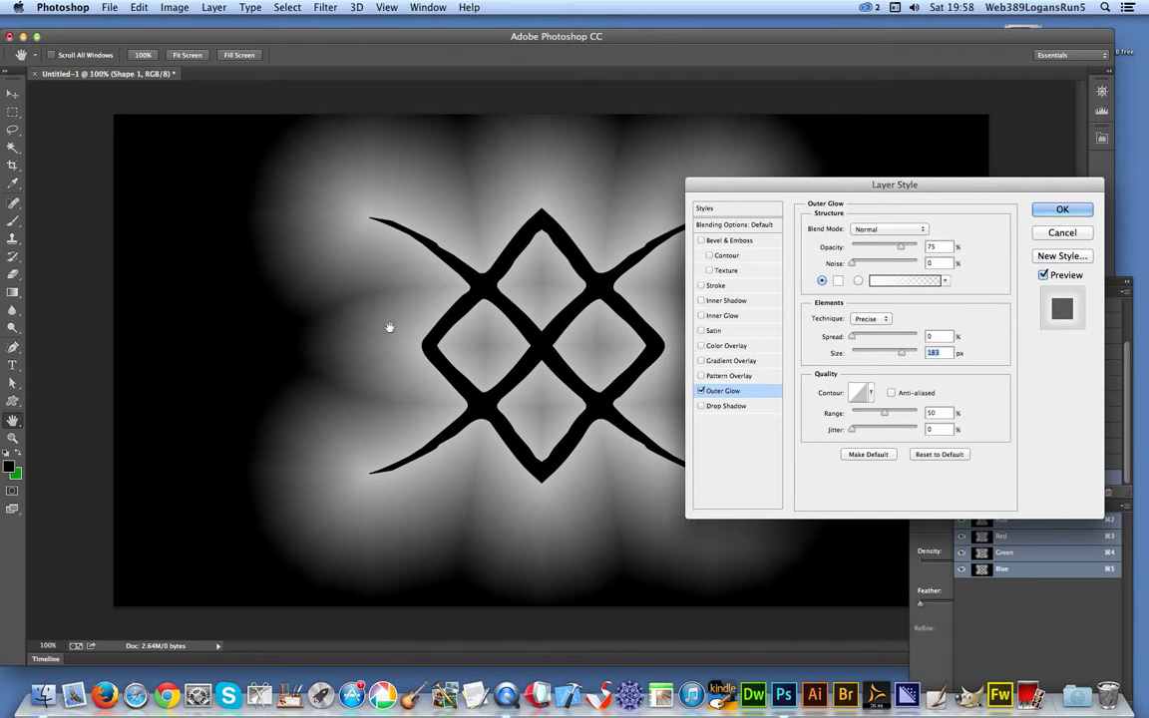
left_click(944, 282)
Fill the outer glow with a striped multicolour gradient preset
left_click(946, 285)
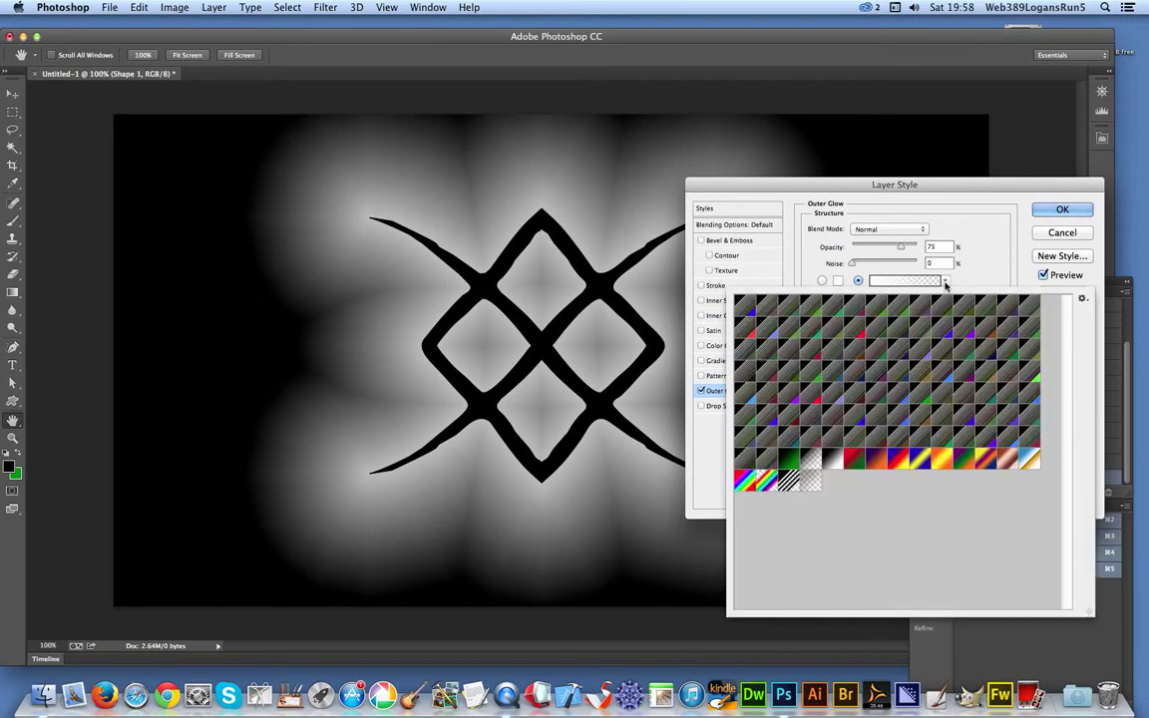
left_click(854, 374)
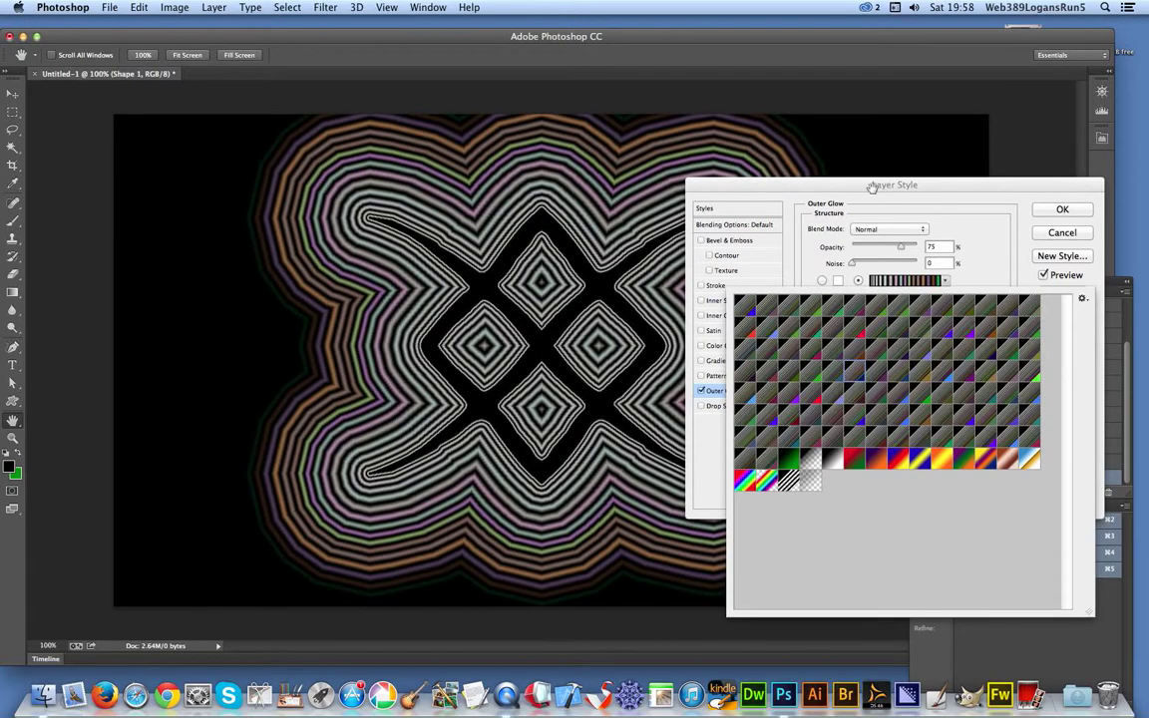
left_click(873, 186)
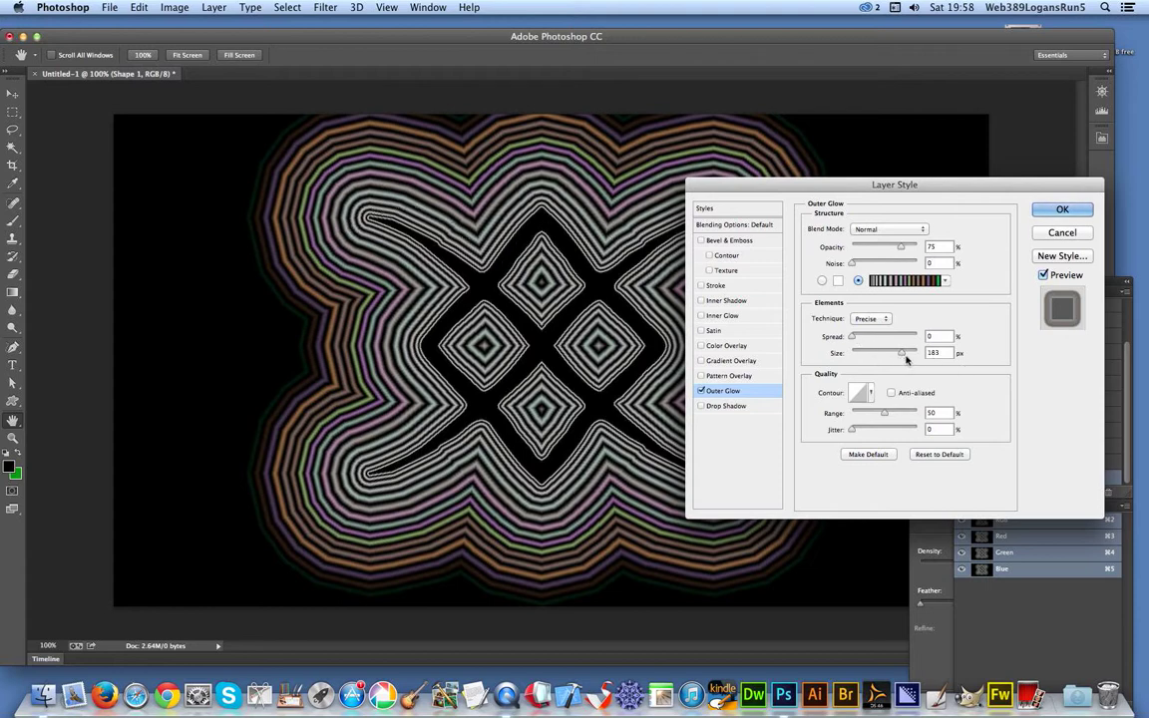
Bring the glow size down to 109 px and set the Range to 100%
left_click_drag(906, 355, 910, 355)
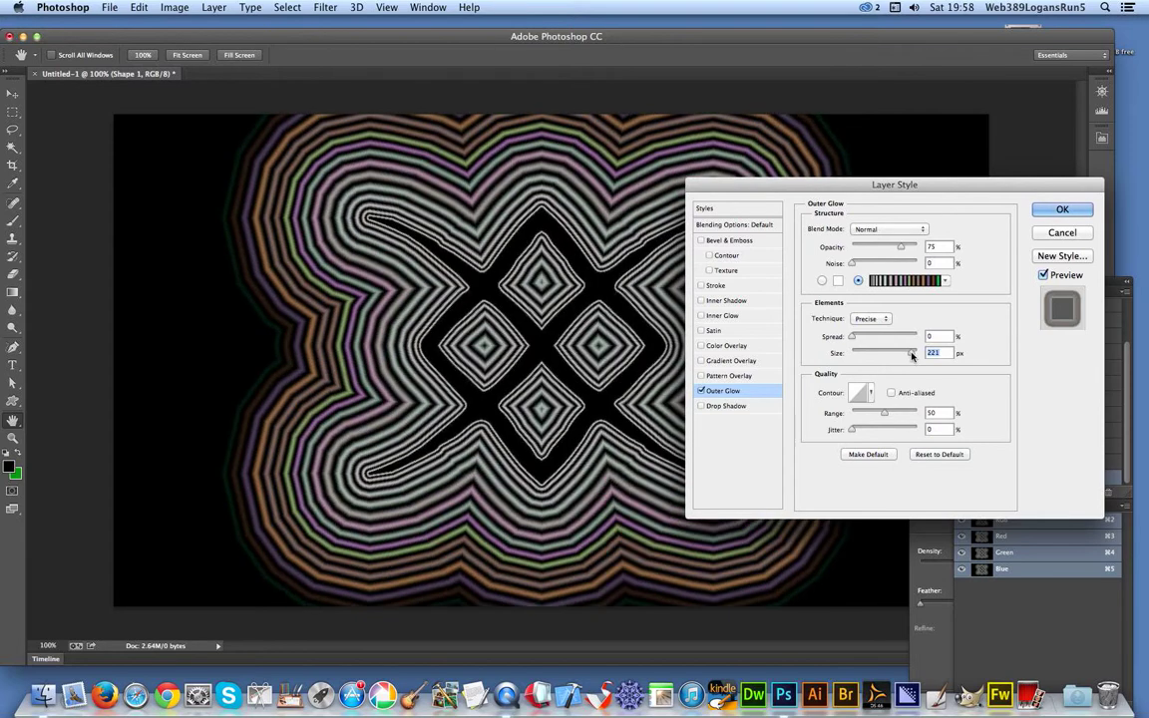
left_click_drag(910, 355, 883, 356)
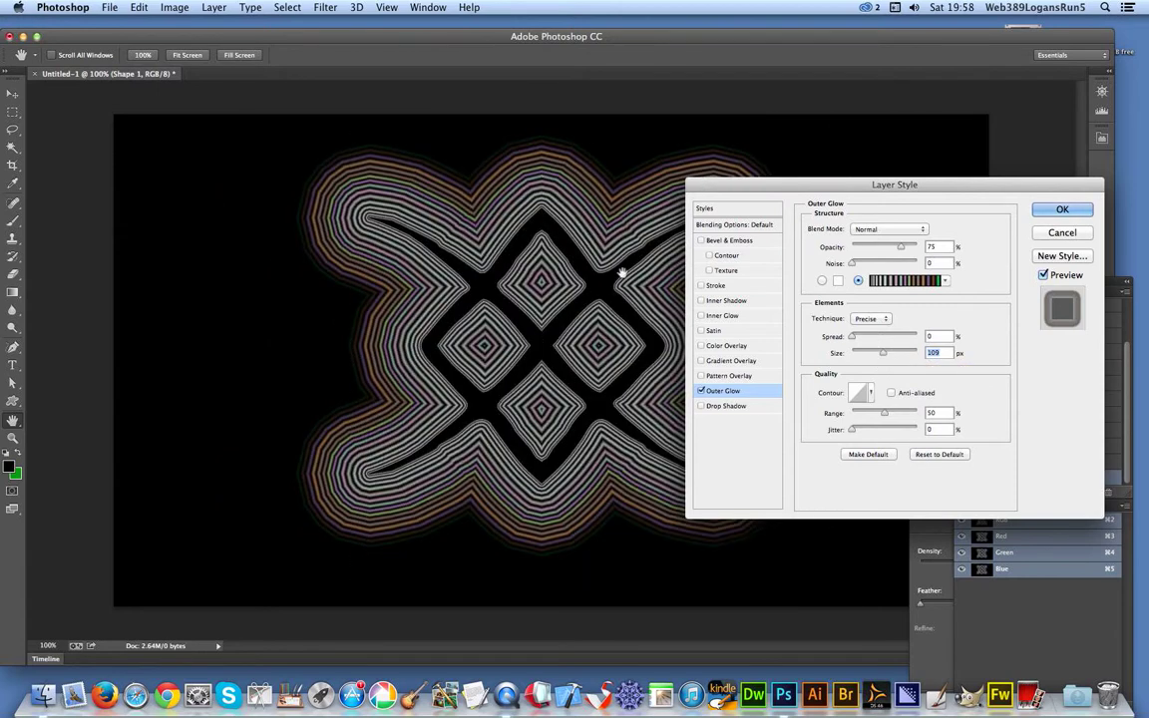
left_click_drag(884, 414, 918, 417)
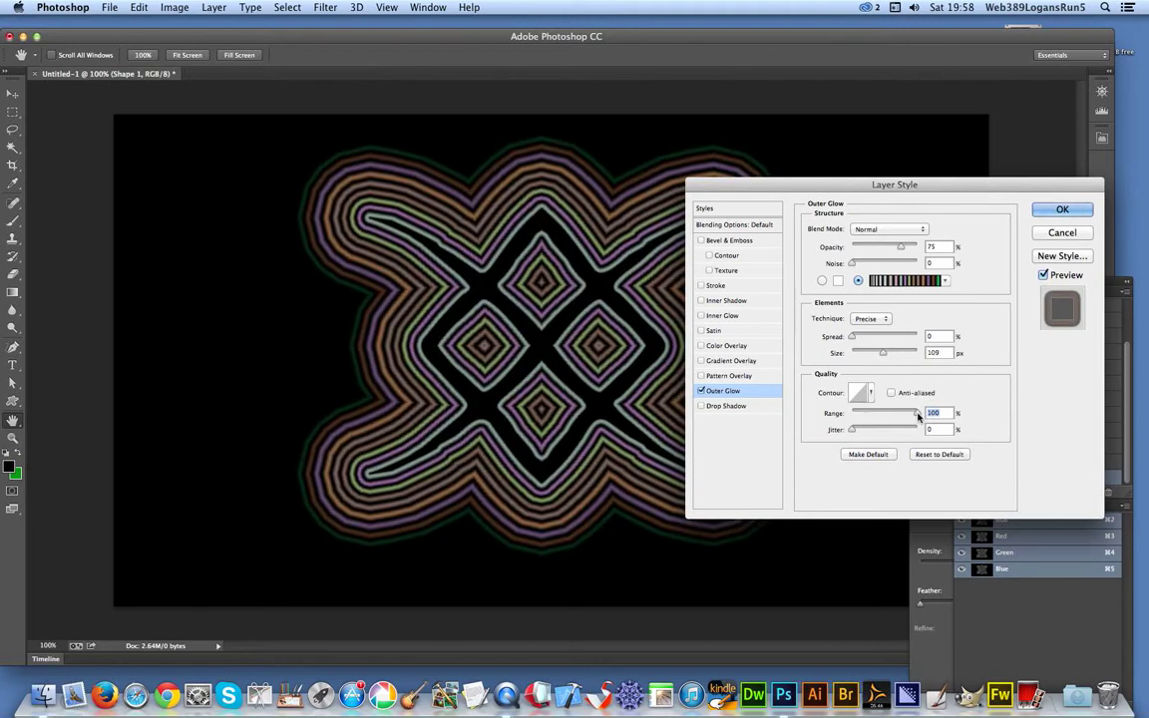
left_click_drag(919, 417, 863, 418)
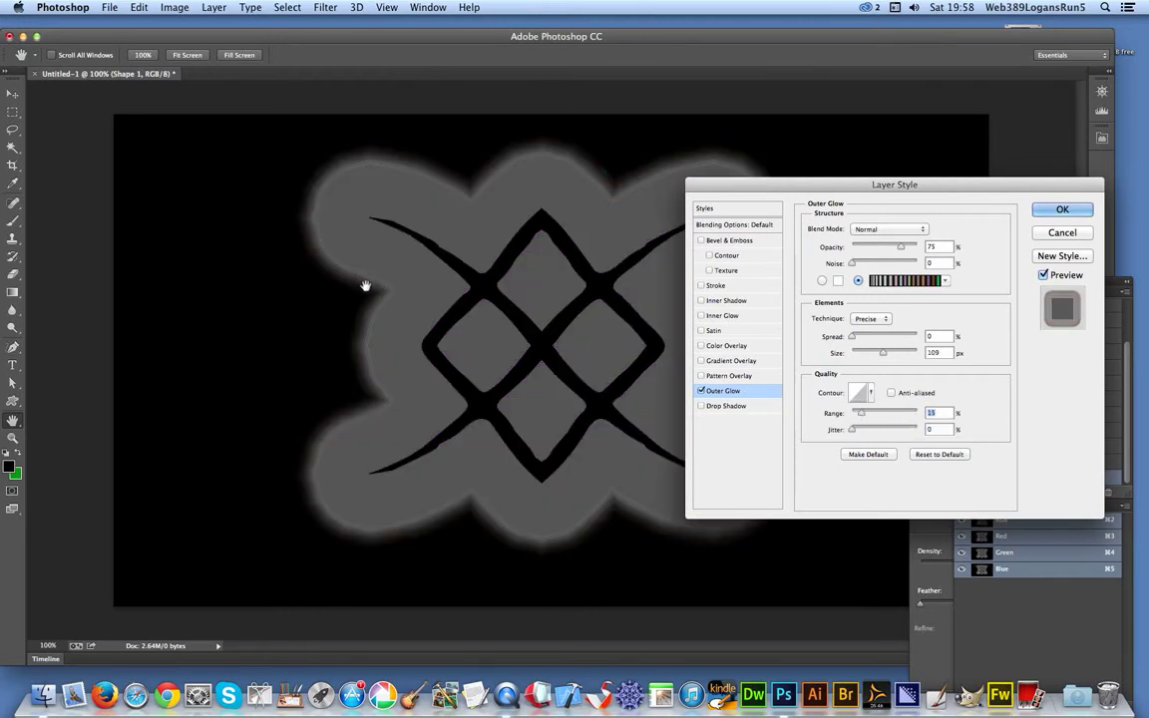
left_click_drag(862, 416, 921, 418)
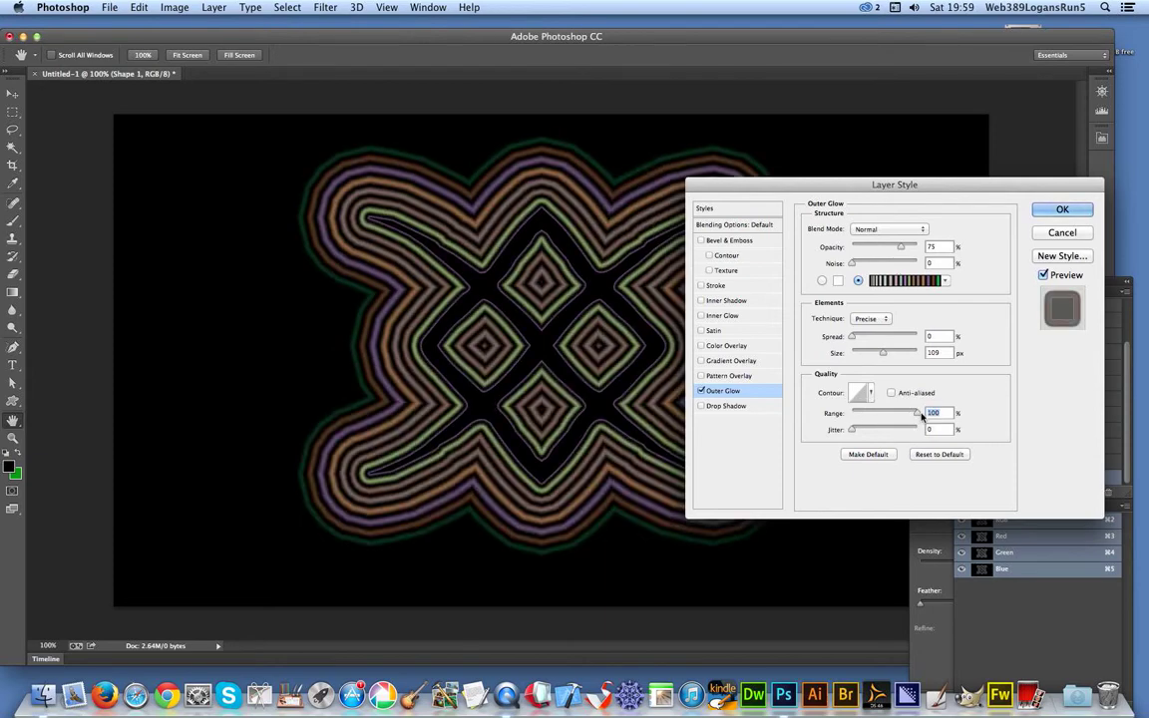
Compare several contour presets, settle on Linear, and commit the outer glow style
left_click(869, 395)
left_click(836, 423)
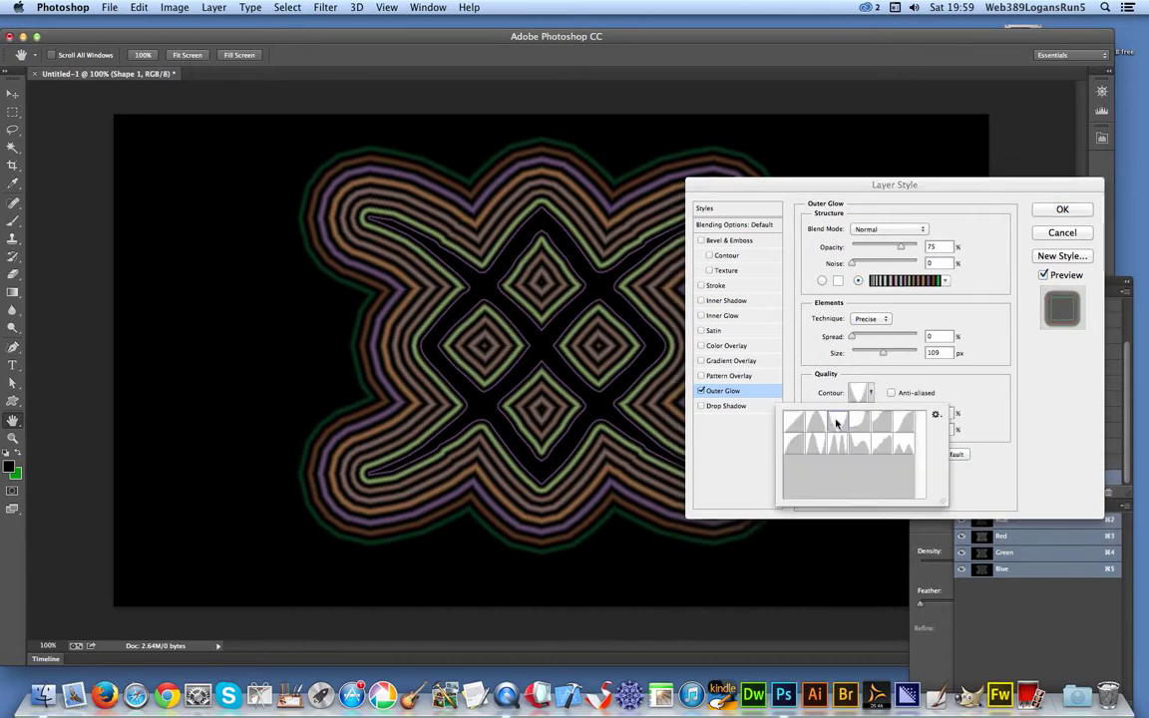
left_click(854, 425)
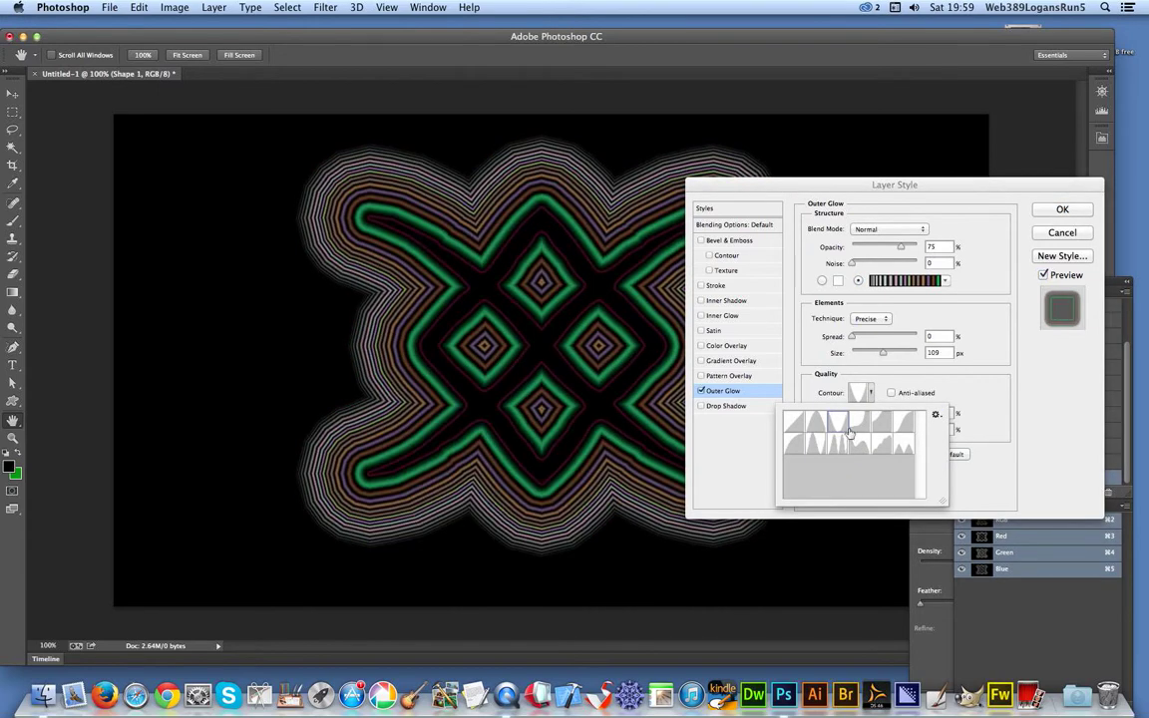
left_click(878, 424)
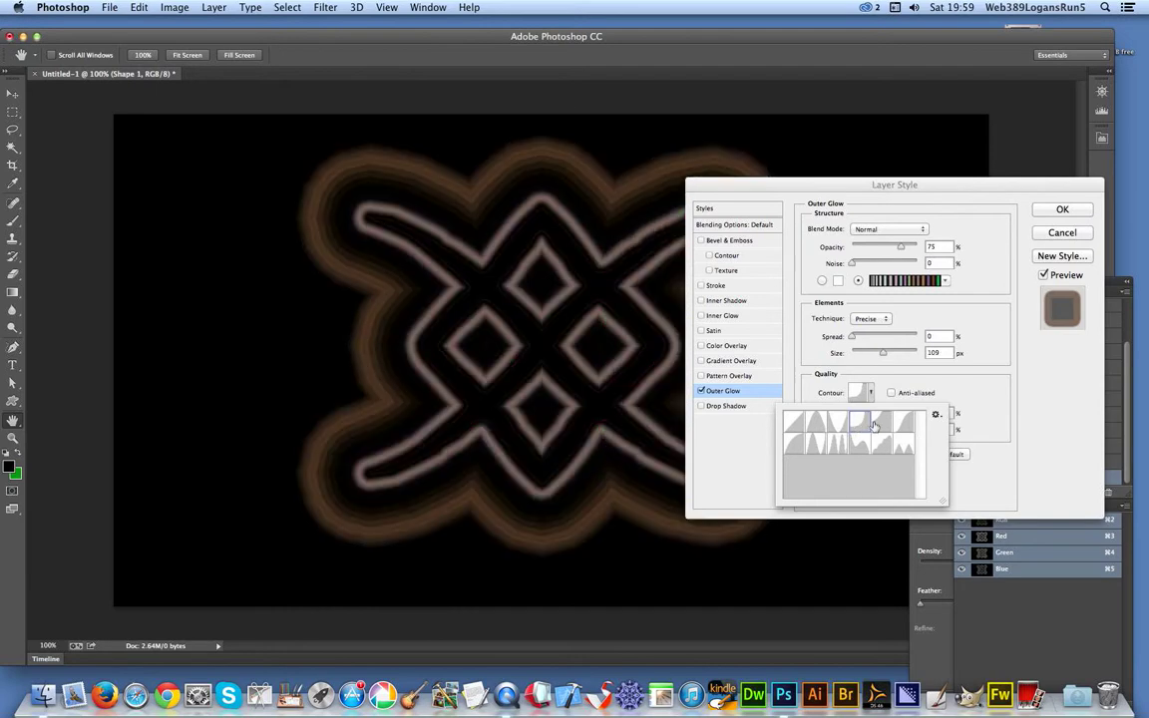
left_click(900, 426)
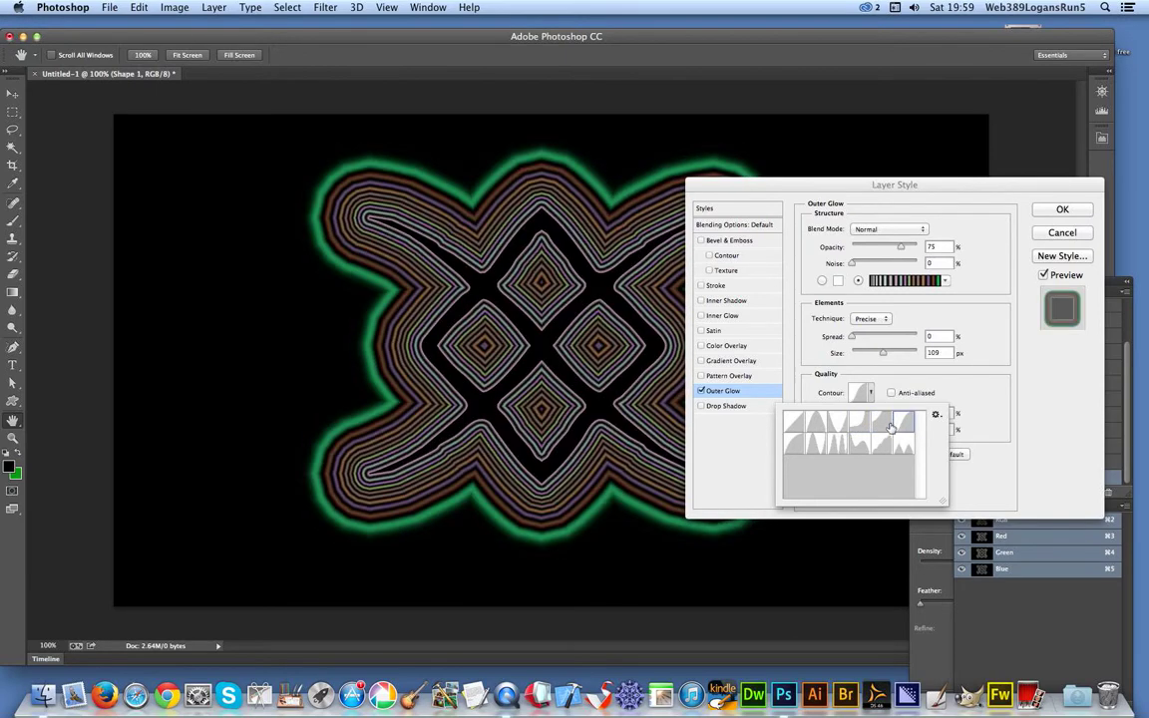
left_click(799, 425)
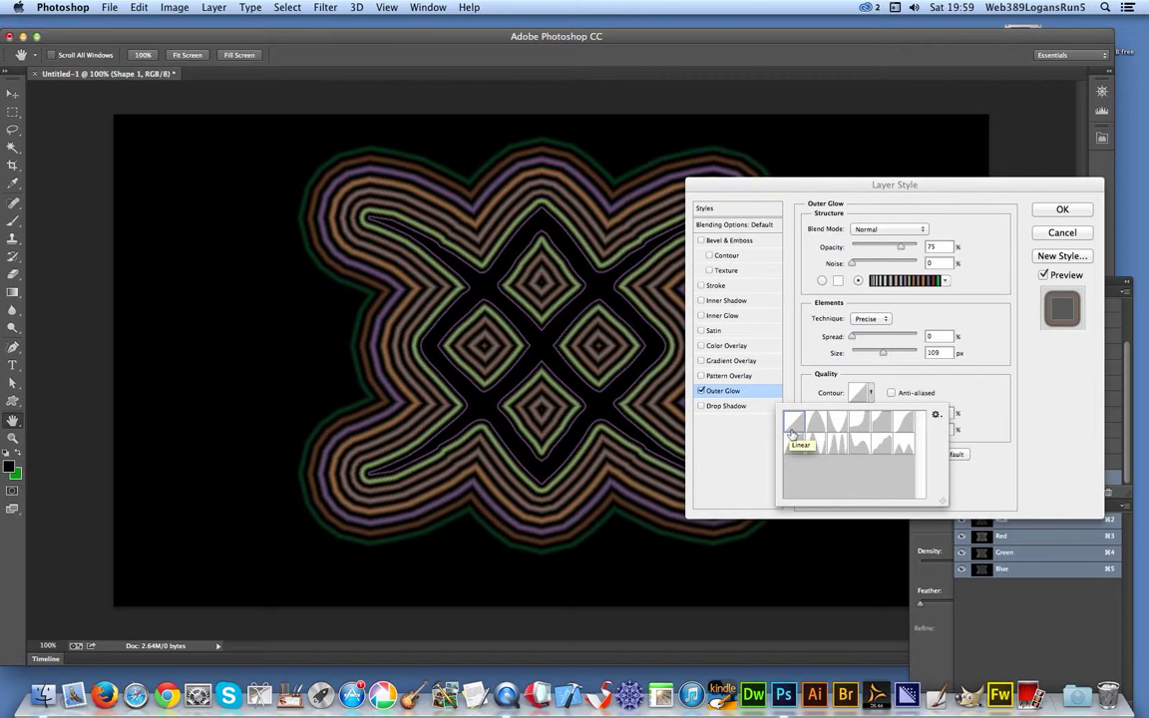
left_click(951, 372)
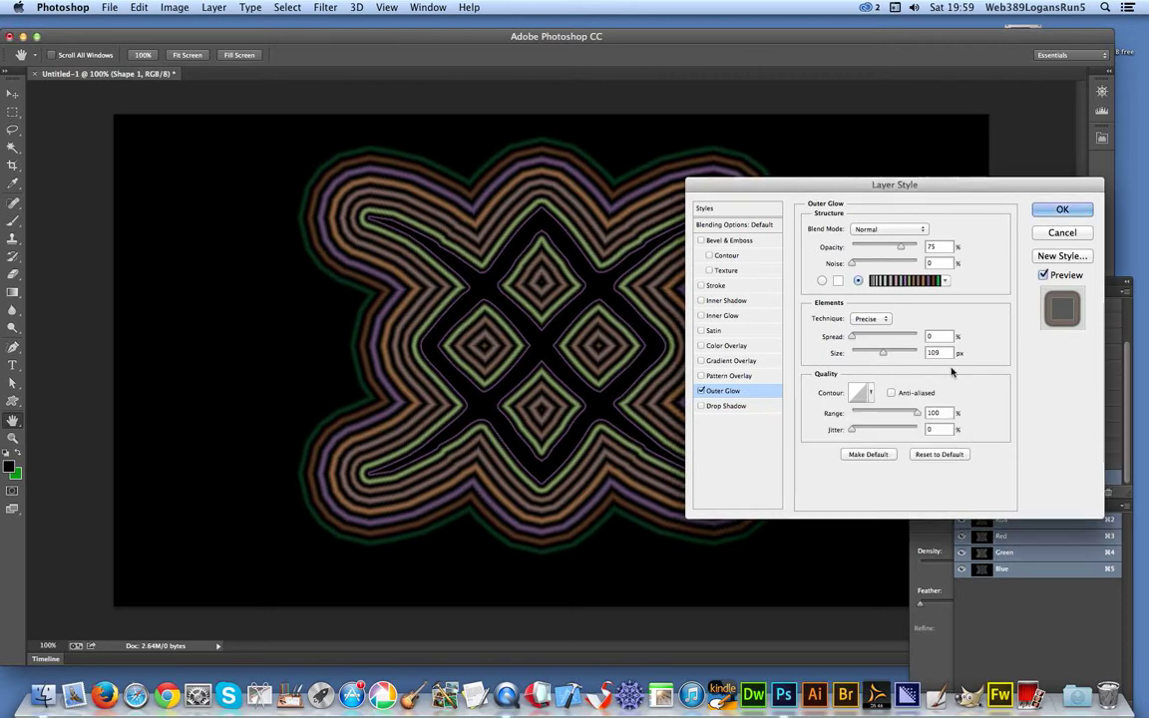
left_click(1063, 210)
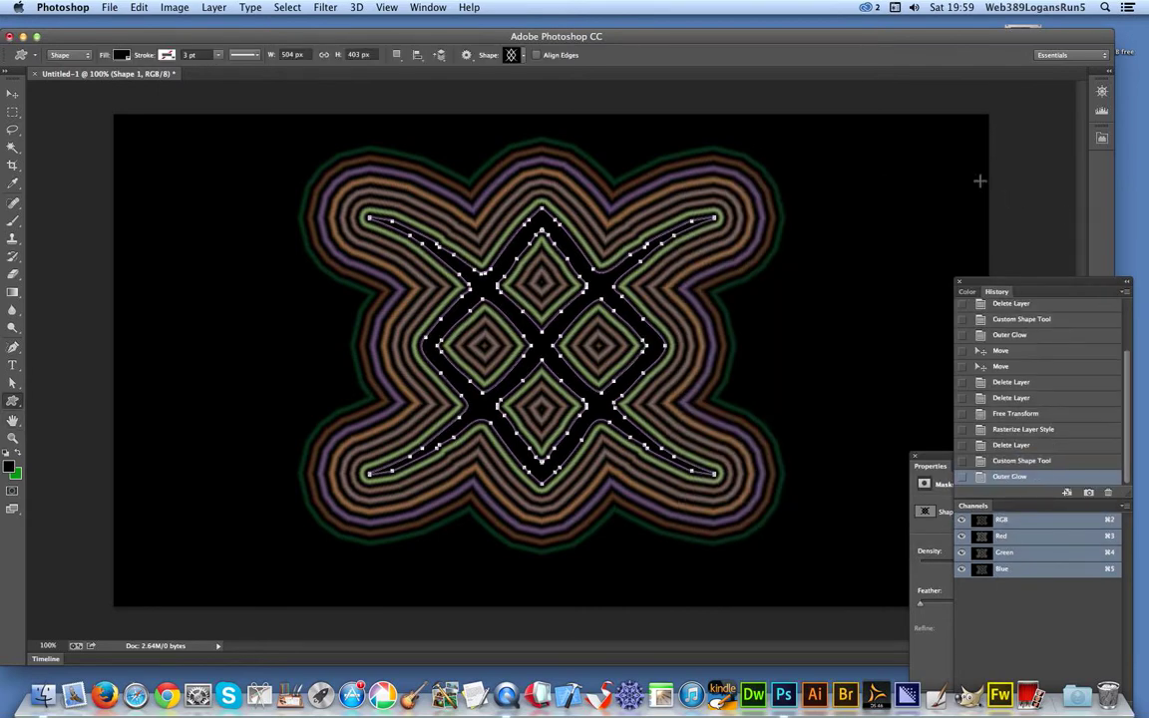
Rasterize Shape 1's layer style so the glow rings become pixels
left_click(213, 8)
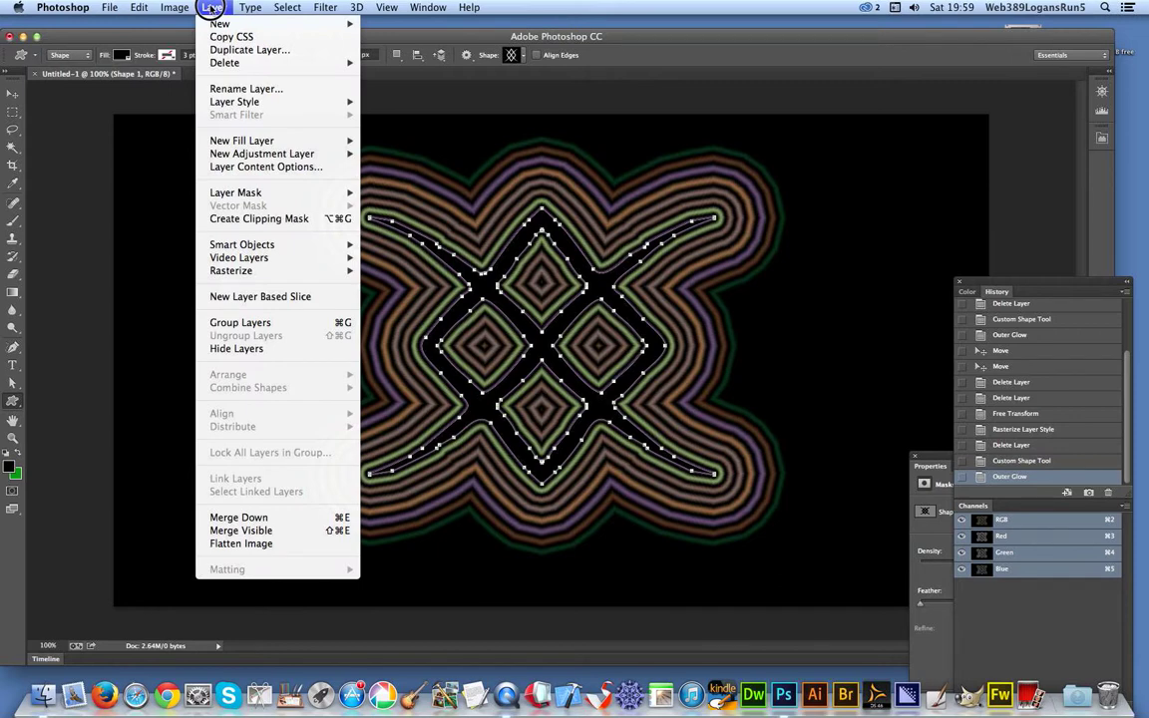
mouse_move(237, 267)
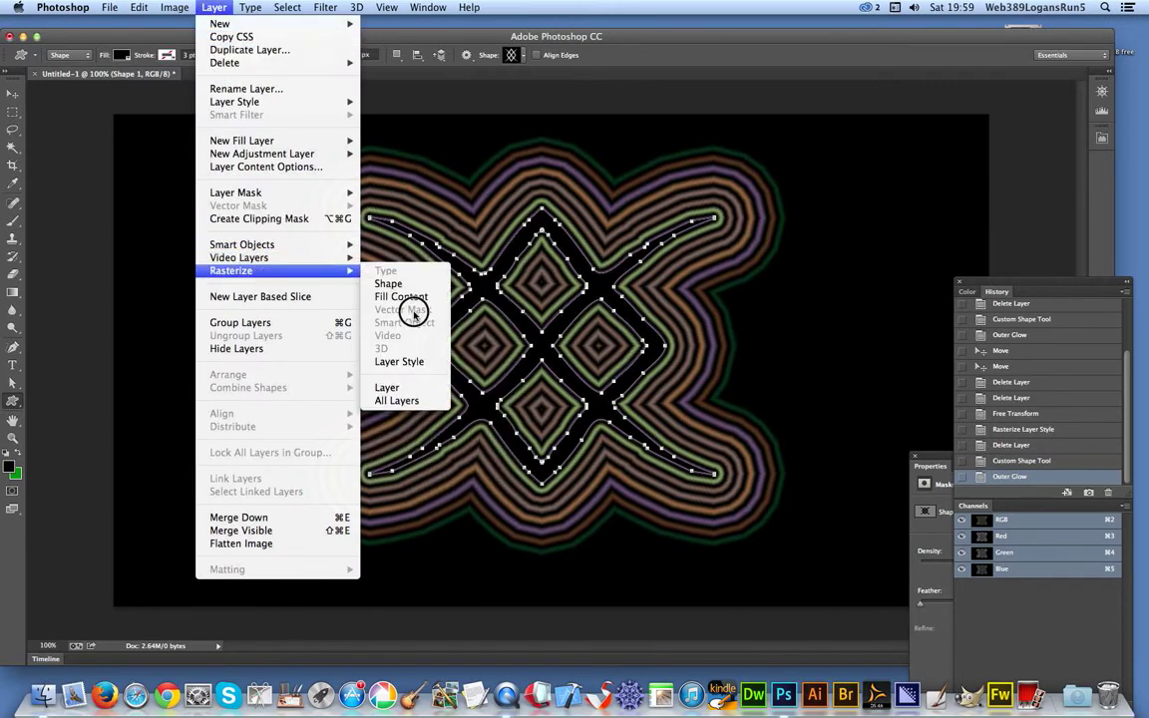
left_click(412, 363)
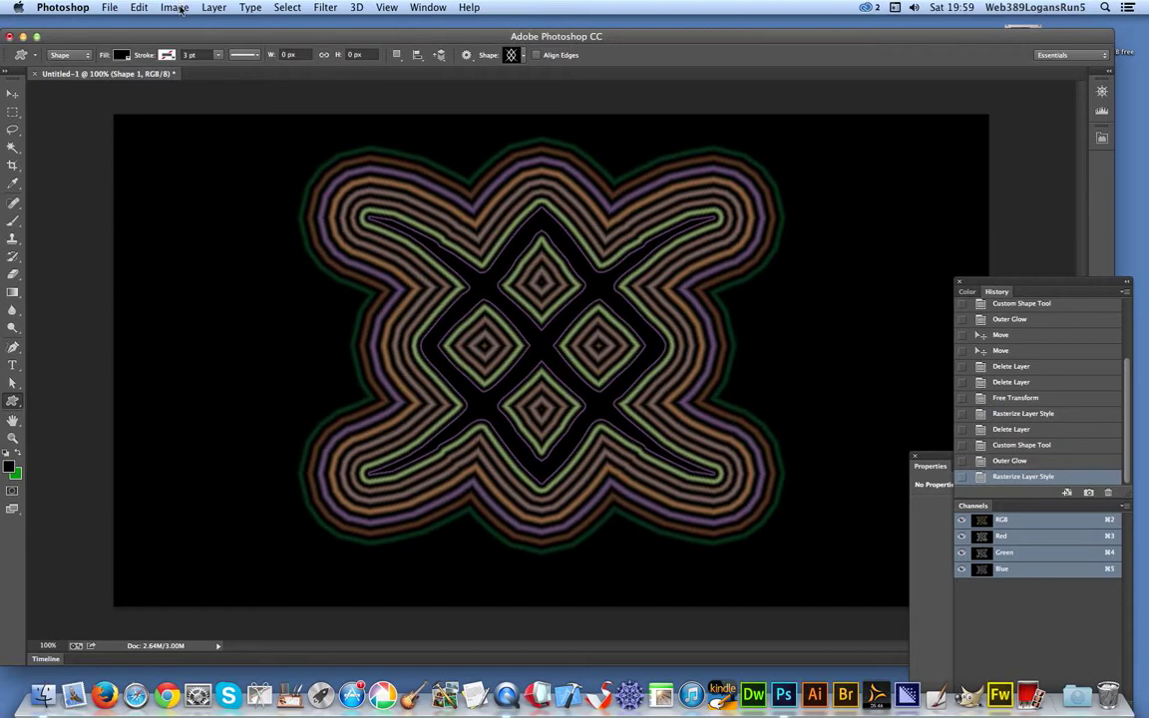
Apply a Threshold adjustment at level 78 to turn the rings into black-and-white stripes
left_click(176, 8)
mouse_move(189, 55)
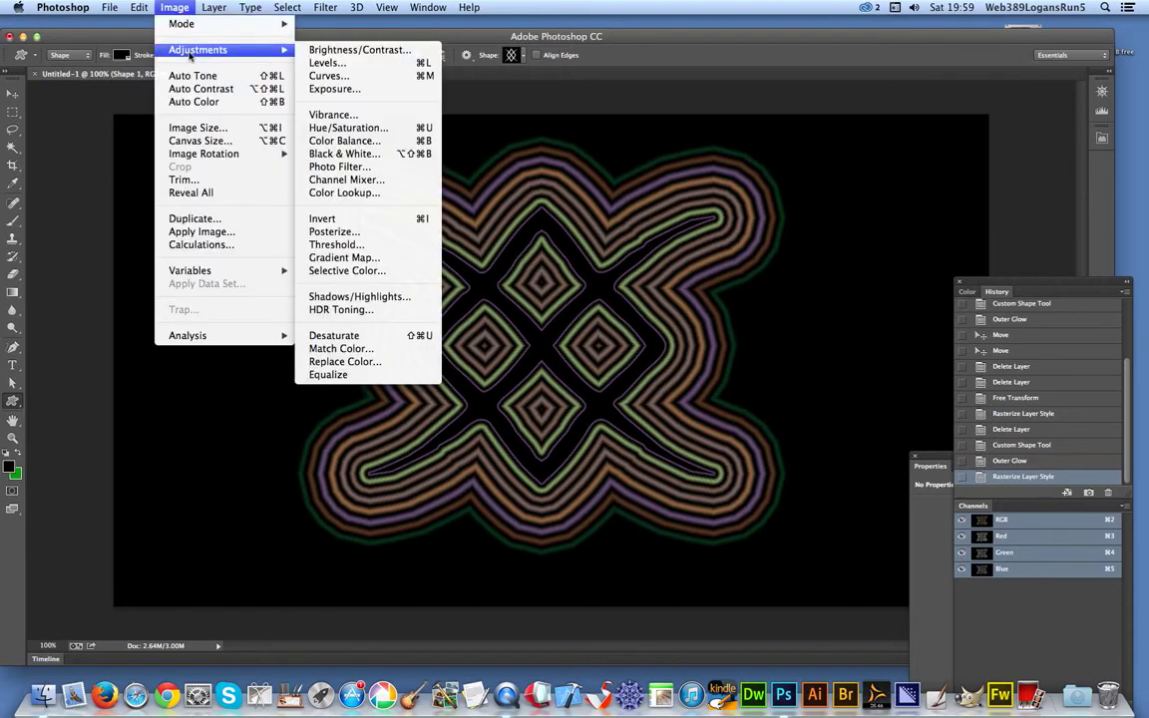
left_click(334, 244)
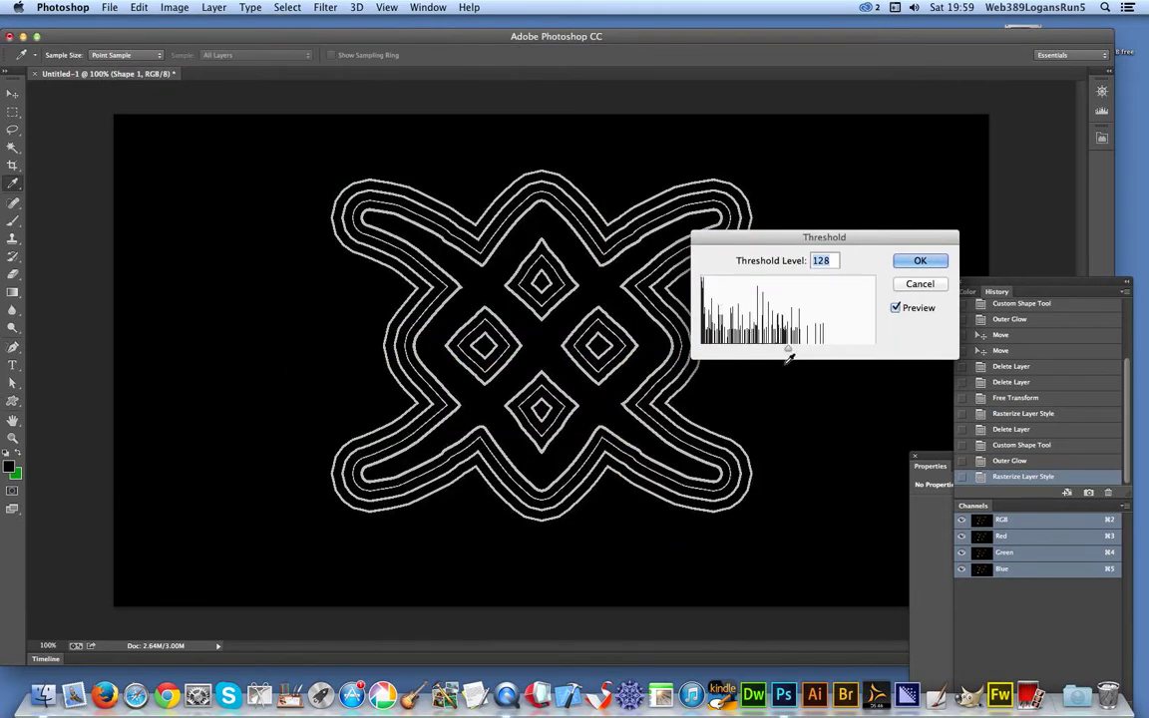
left_click_drag(785, 352, 755, 352)
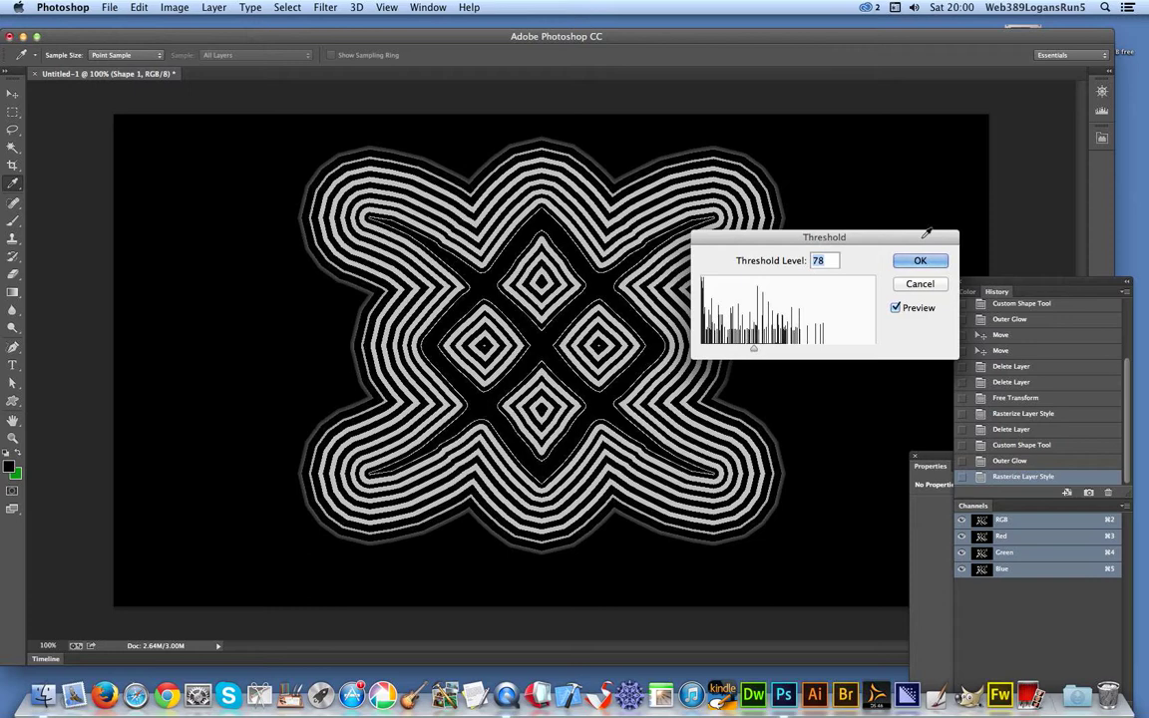
left_click(922, 262)
Confirm the threshold, then flatten the image into a single background layer
left_click(919, 262)
key("u")
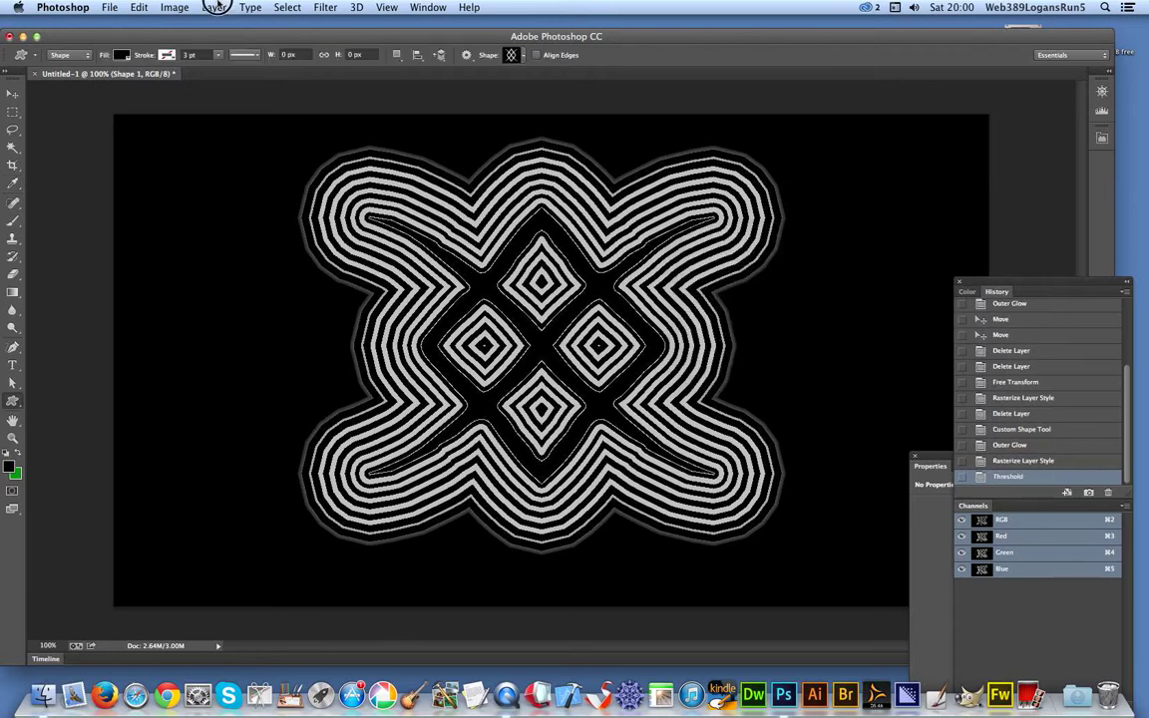
left_click(215, 7)
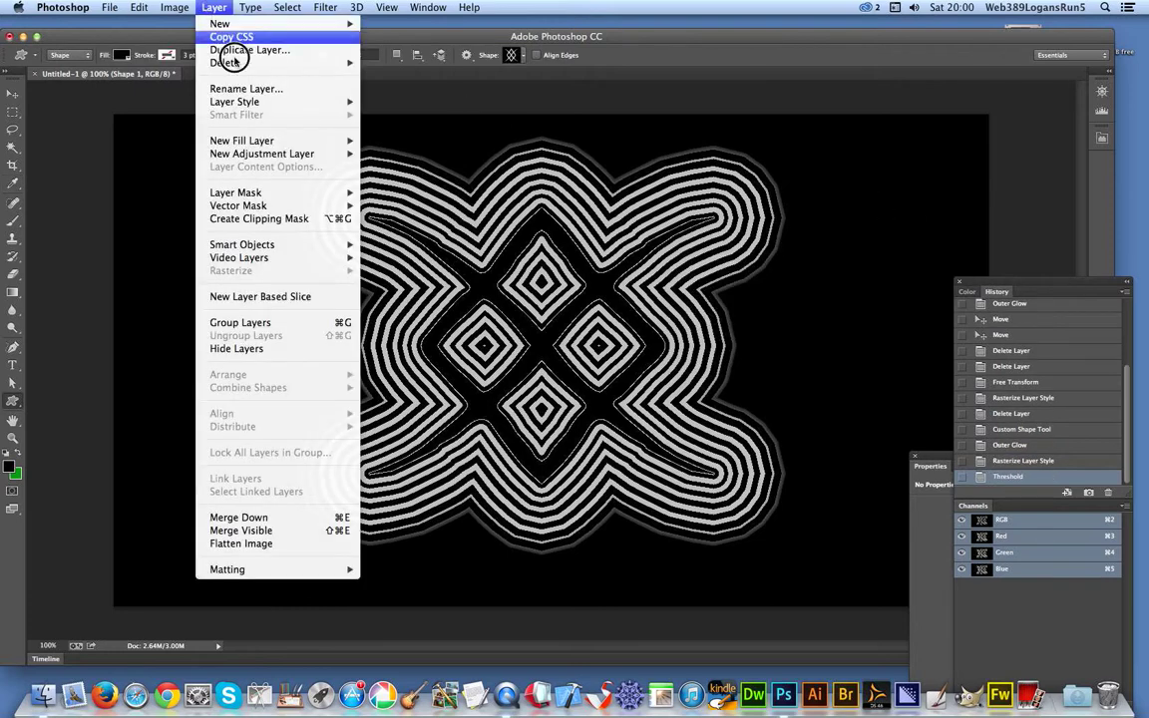
left_click(244, 544)
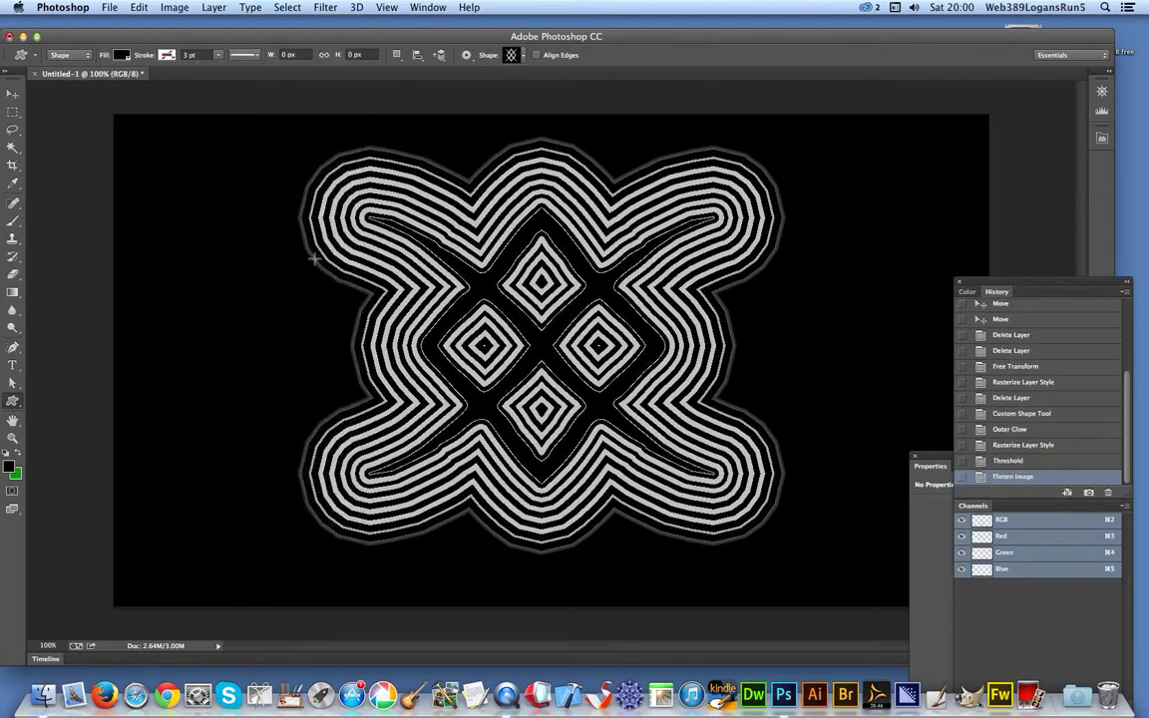